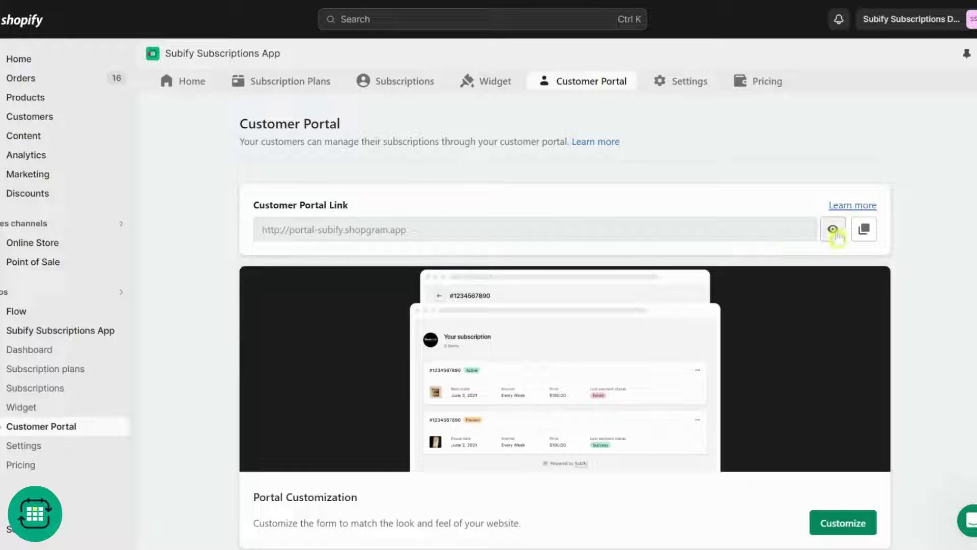
# Step: Copy the Customer Portal Link from the Customer Portal tab
pyautogui.click(864, 237)
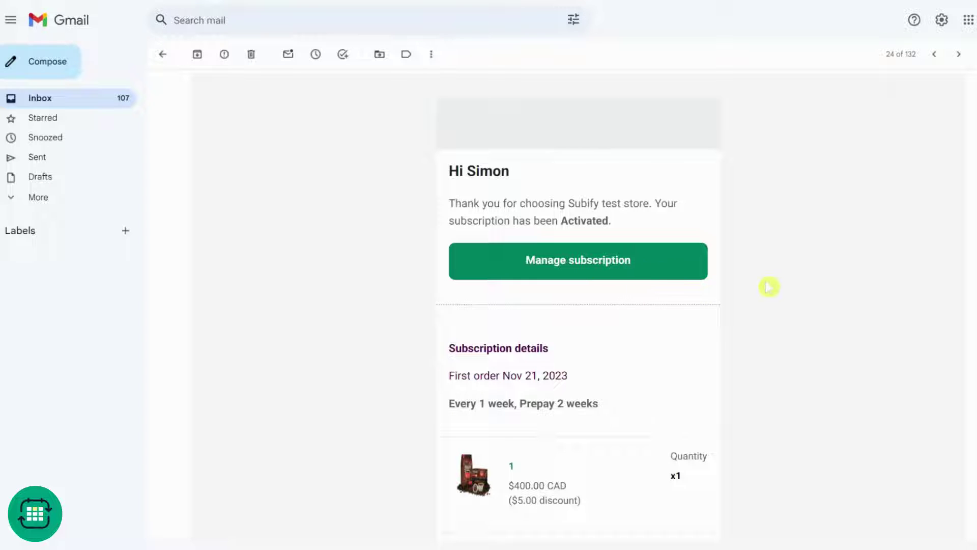
pyautogui.scroll(-4, 769, 286)
pyautogui.scroll(4, 769, 287)
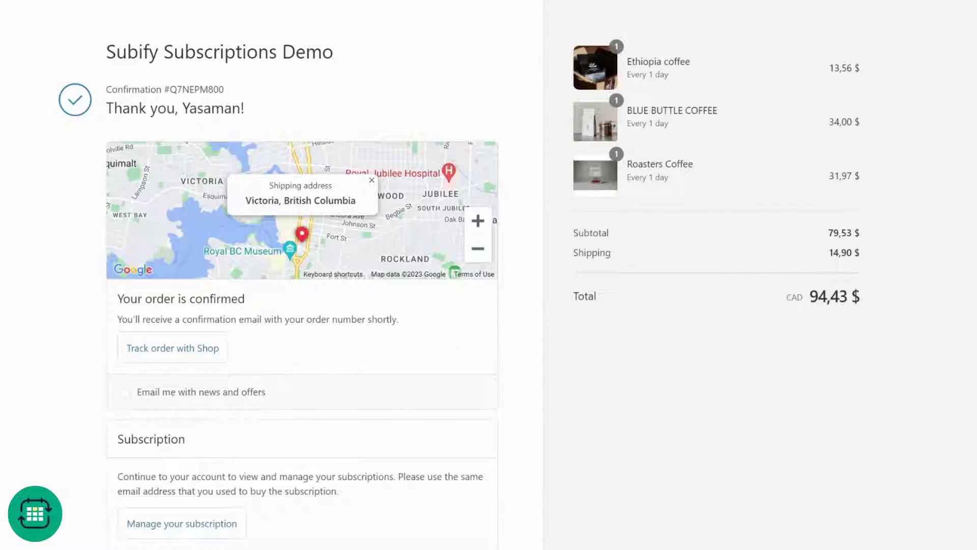
# Step: Scroll the order confirmation page down to the Manage your subscription link
pyautogui.scroll(-2, 486, 356)
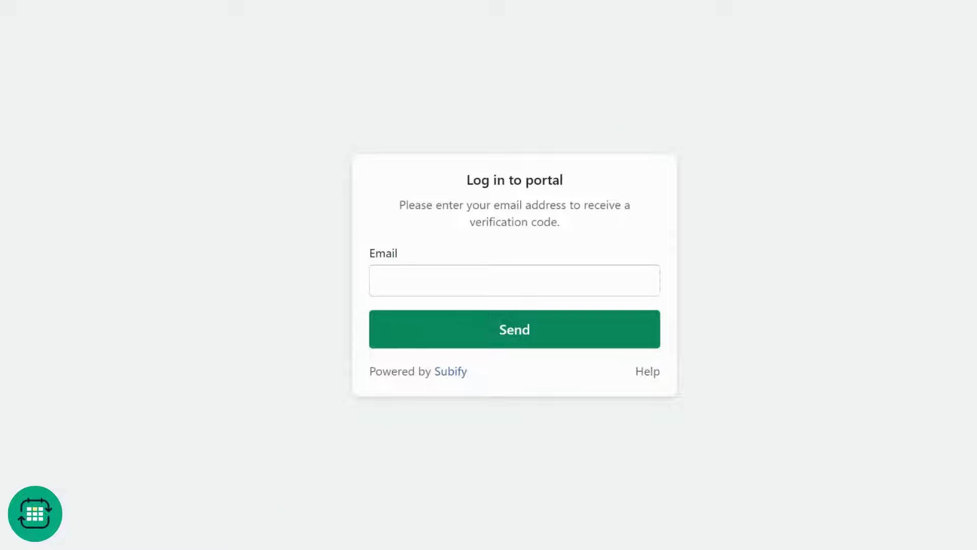
# Step: Paste the customer's e-mail into the portal login, request a verification code, and go to Gmail
pyautogui.click(498, 277)
pyautogui.hotkey('ctrl', 'v')
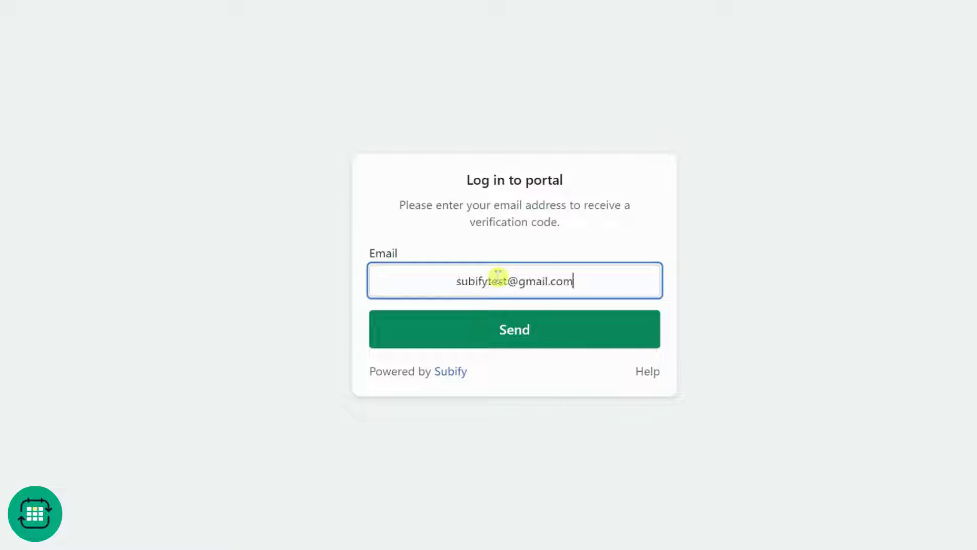
pyautogui.click(534, 330)
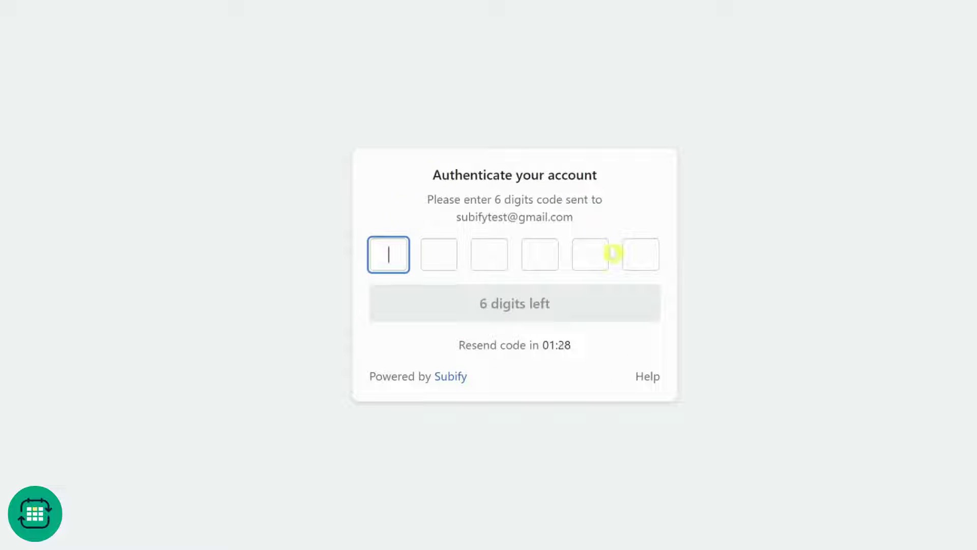
pyautogui.click(599, 5)
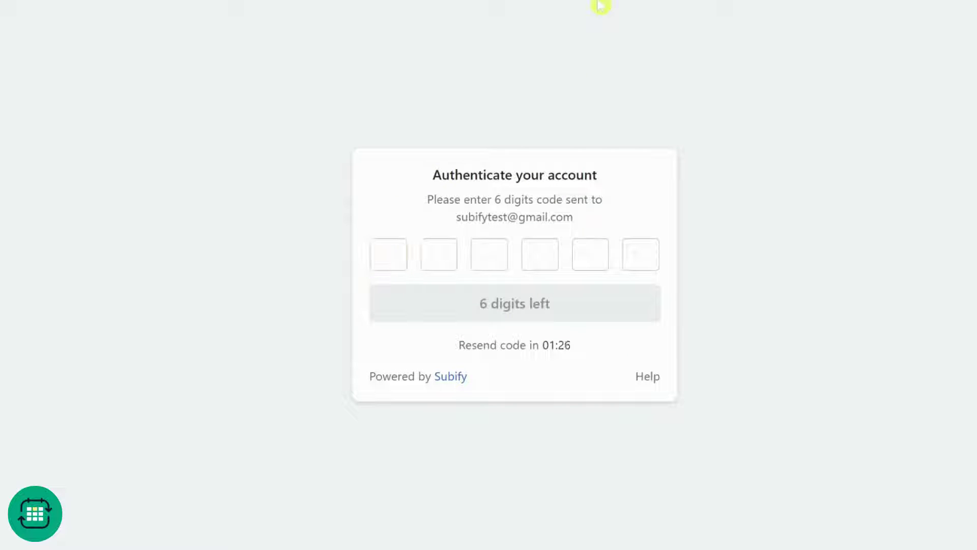
pyautogui.click(599, 5)
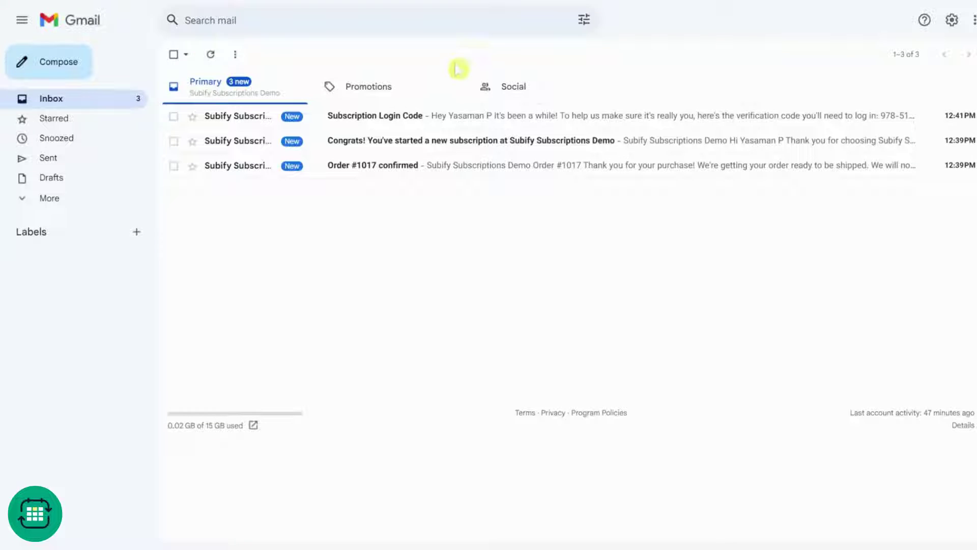
# Step: Open the Subscription Login Code email, copy its verification code, and return to the portal
pyautogui.click(414, 115)
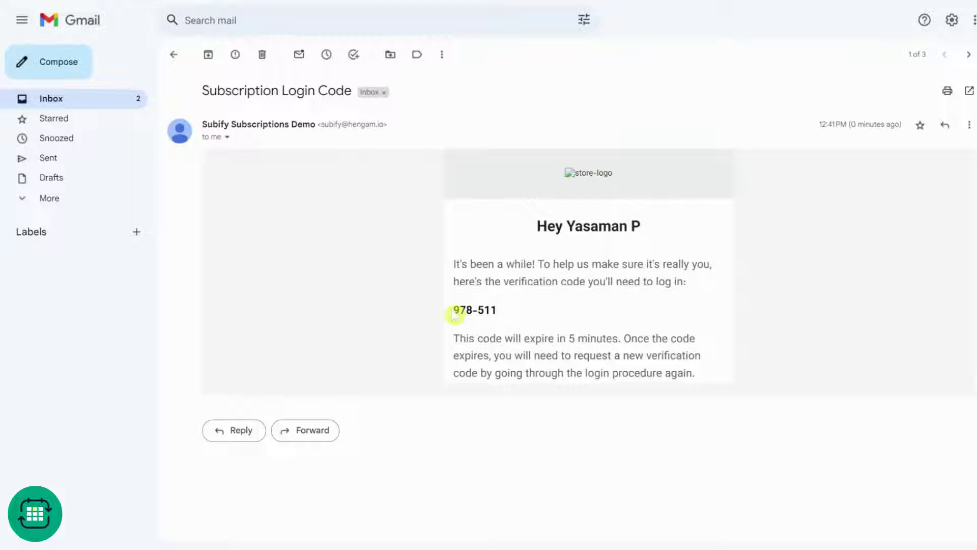
pyautogui.moveTo(454, 315); pyautogui.dragTo(503, 318)
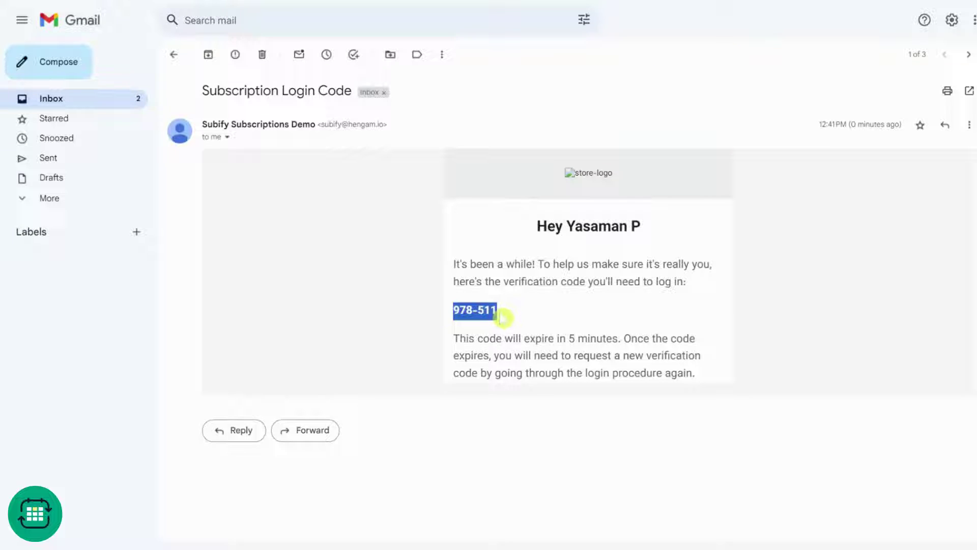
pyautogui.click(494, 3)
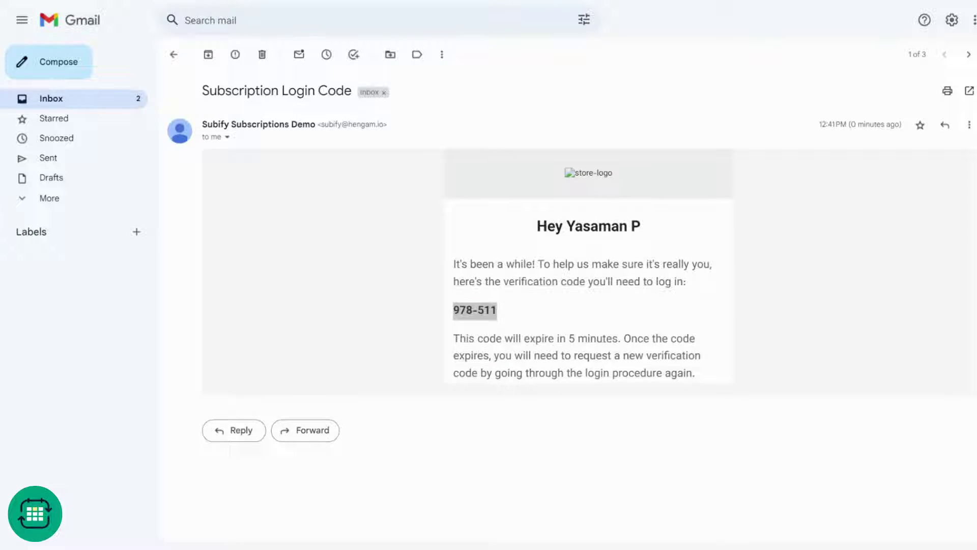
pyautogui.hotkey('alt', 'Tab')
# Step: Verify the pasted login code and view the weekly subscription's details and order history
pyautogui.hotkey('ctrl', 'v')
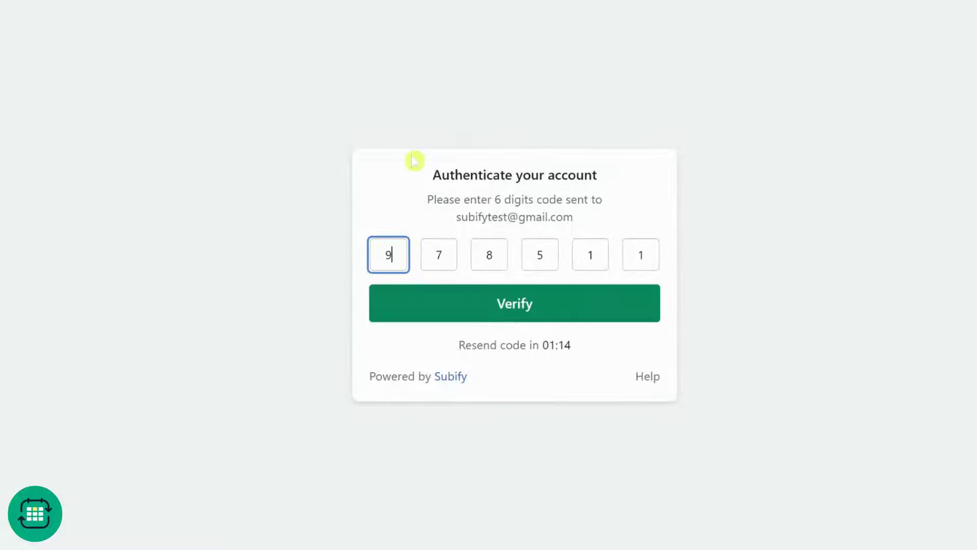
pyautogui.click(514, 305)
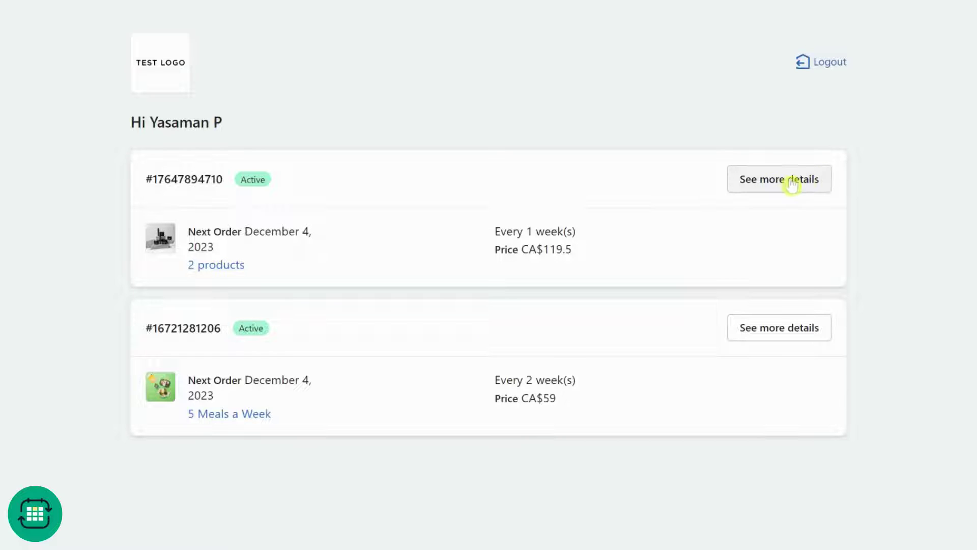
pyautogui.click(772, 187)
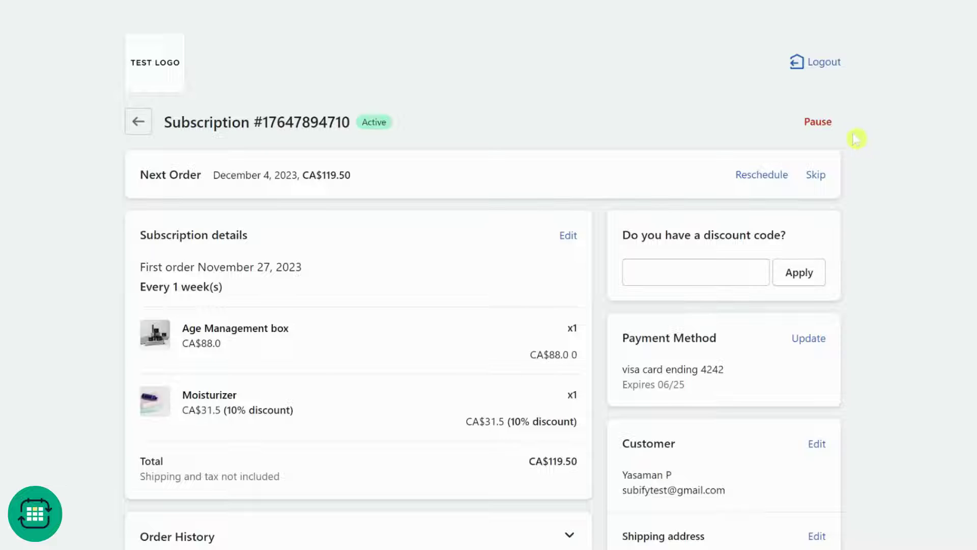
pyautogui.scroll(-4, 903, 354)
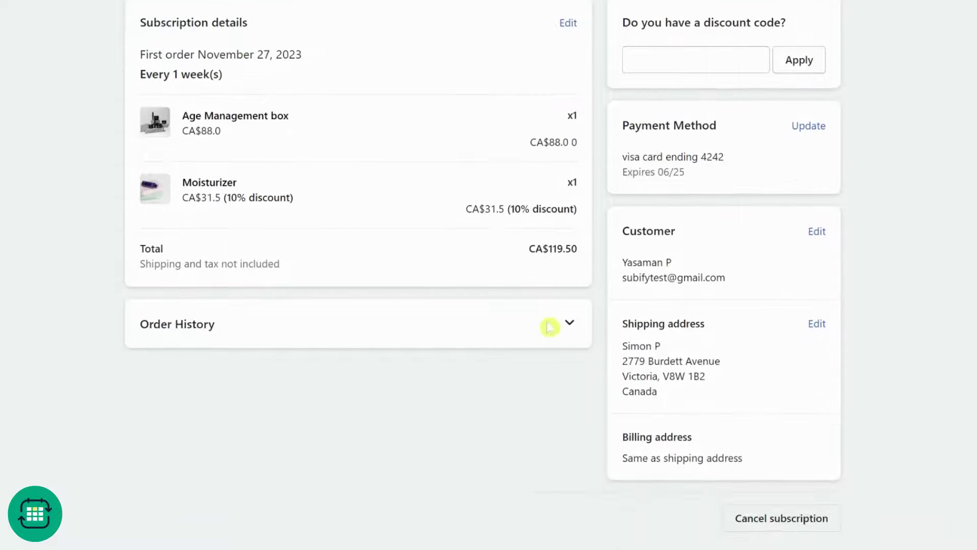
pyautogui.click(566, 328)
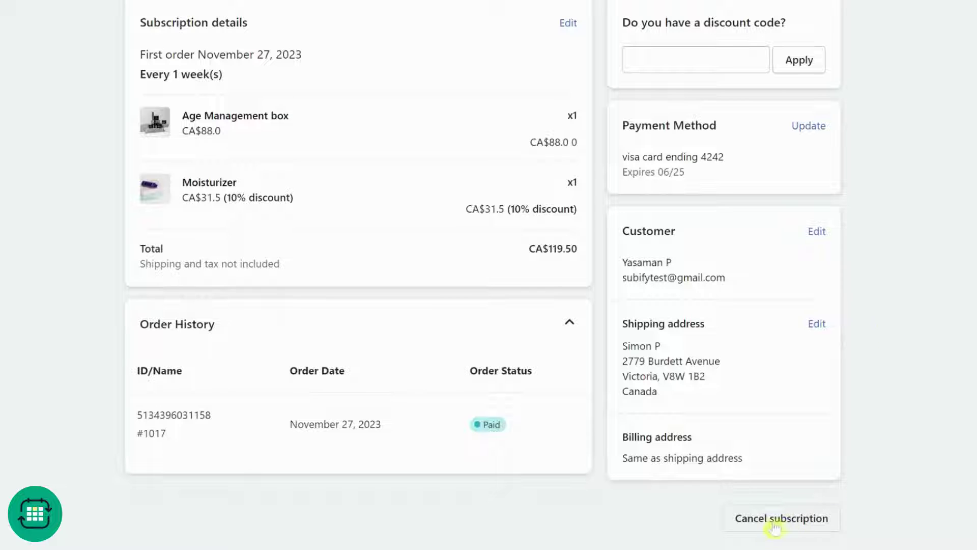
pyautogui.scroll(4, 873, 382)
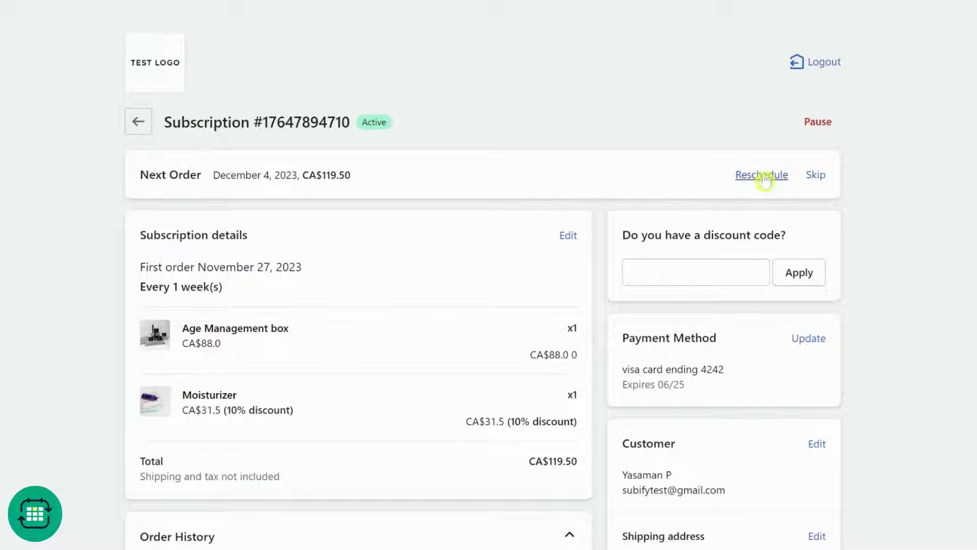
pyautogui.click(567, 239)
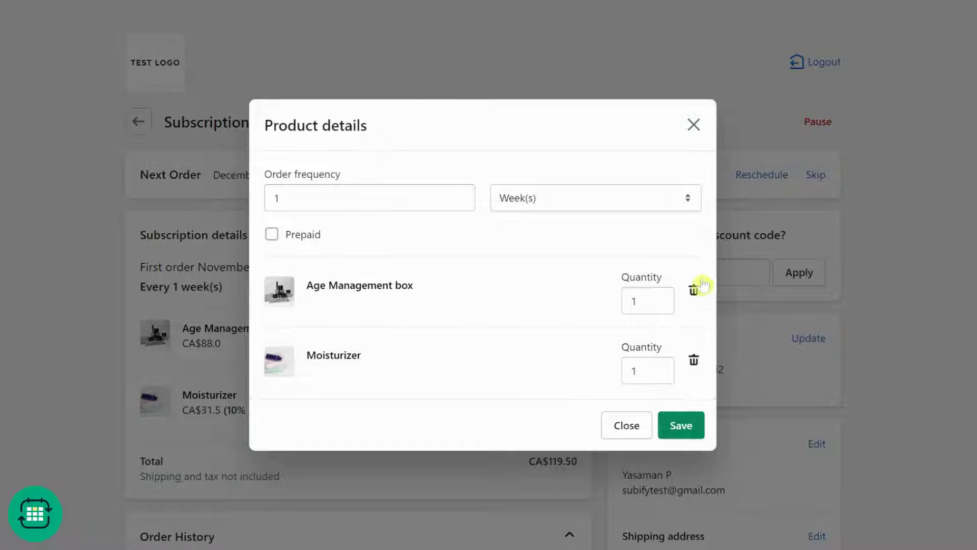
pyautogui.click(629, 425)
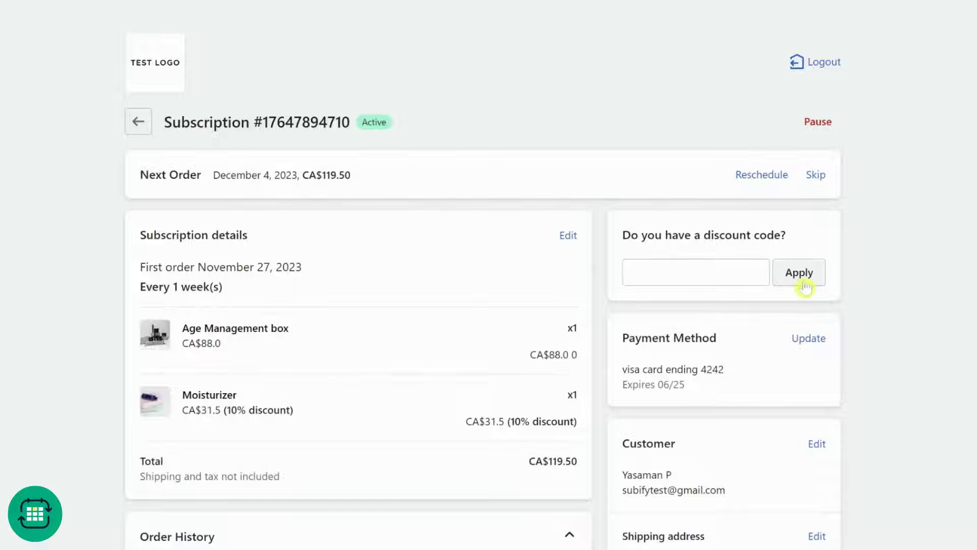
pyautogui.scroll(-3, 855, 305)
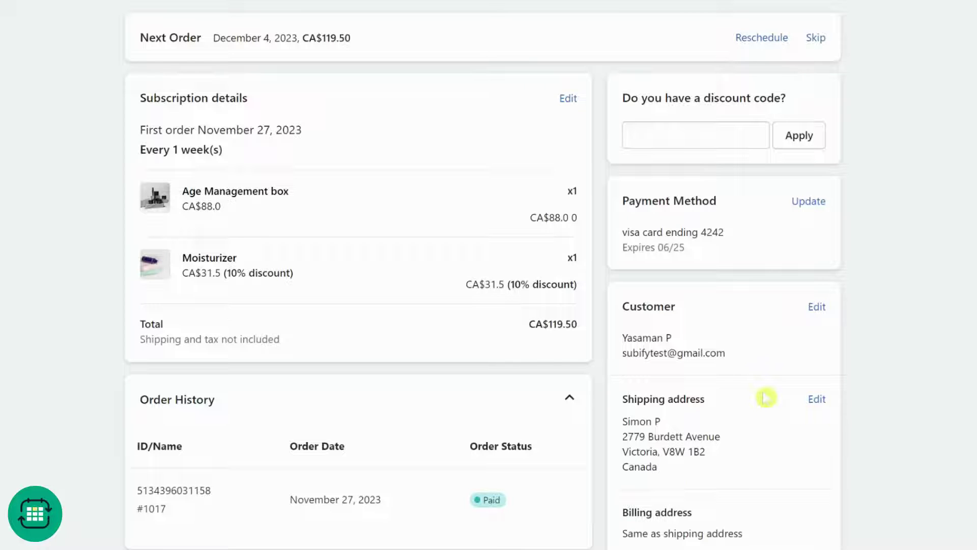
pyautogui.scroll(-2, 765, 397)
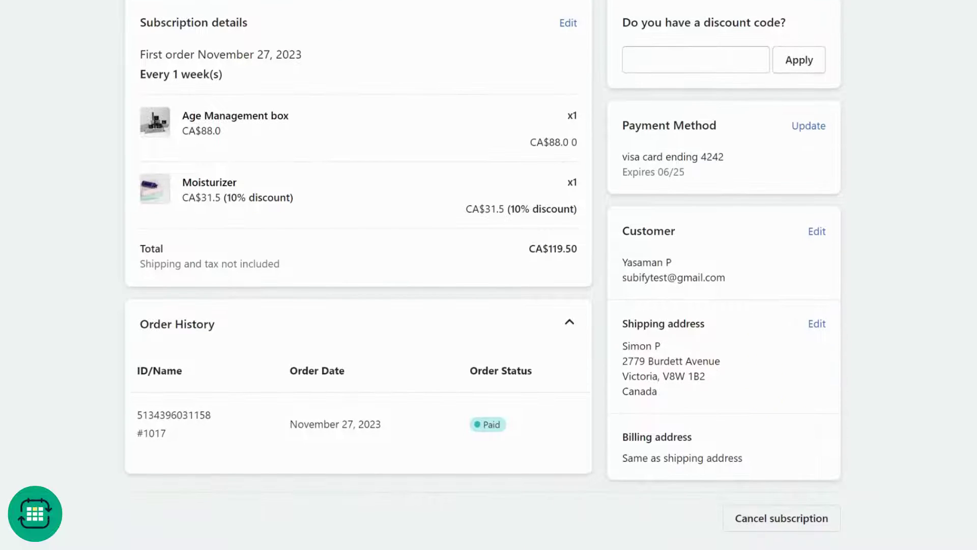
pyautogui.scroll(1, 765, 397)
pyautogui.scroll(2, 482, 275)
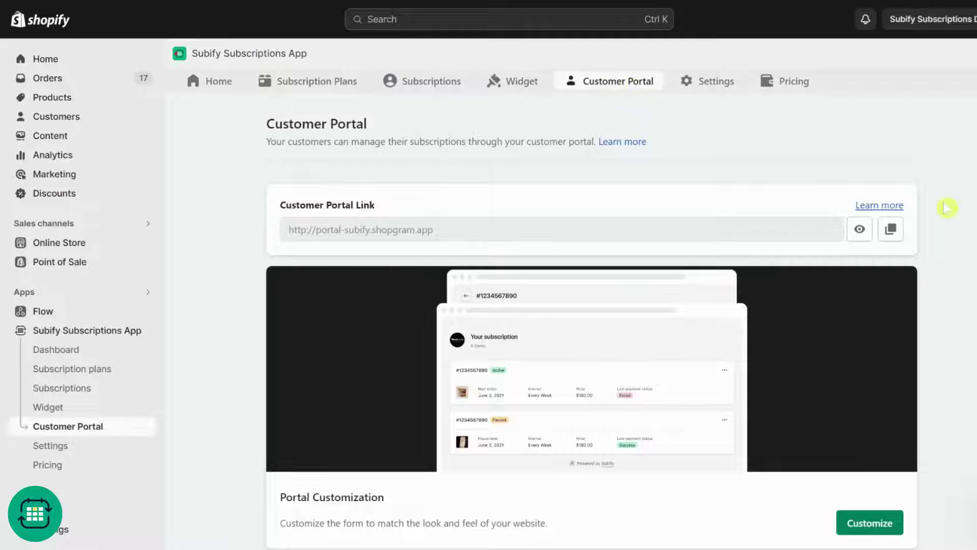
# Step: Open the Customize editor under Portal Customization
pyautogui.scroll(-2, 946, 208)
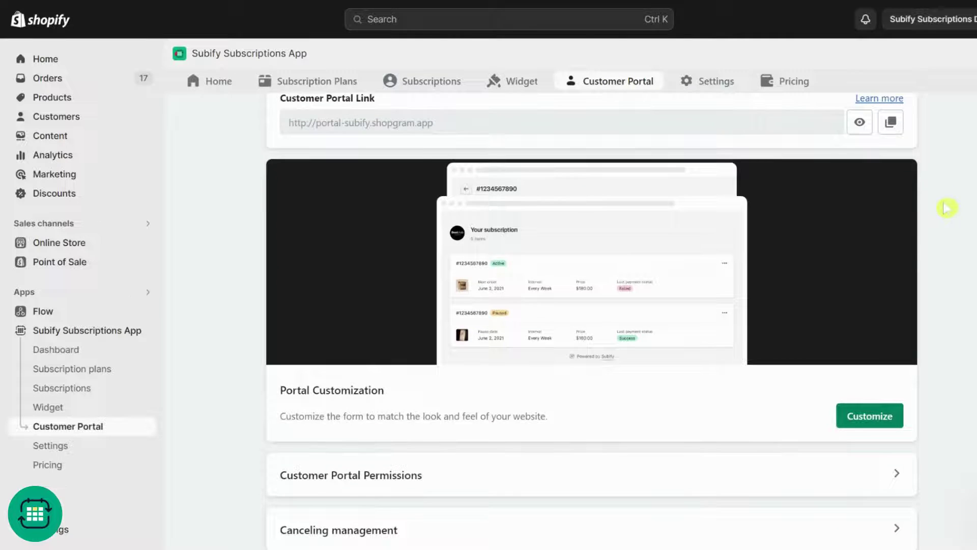
pyautogui.click(864, 419)
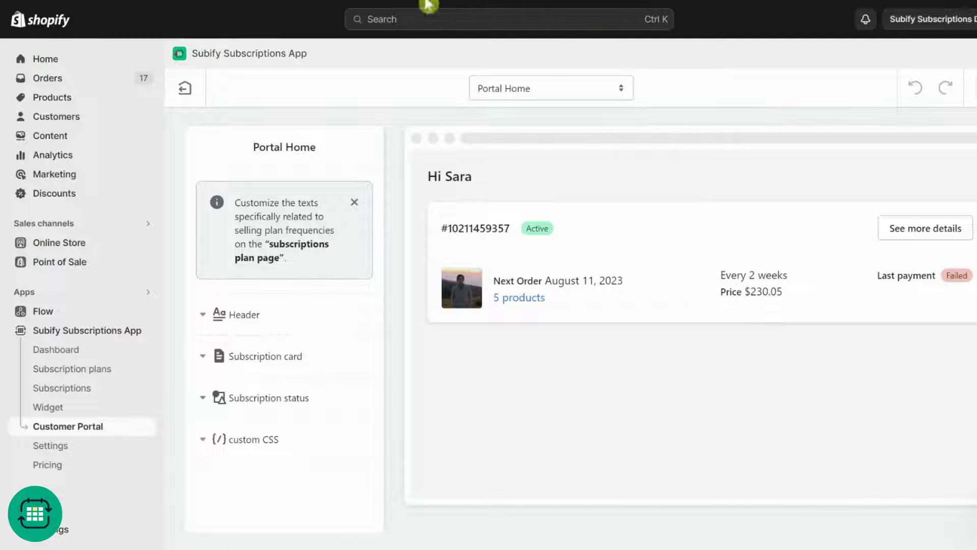
# Step: Expand the Portal Home header, then switch to Portal subscription details and expand custom CSS
pyautogui.click(202, 319)
pyautogui.scroll(-1, 201, 324)
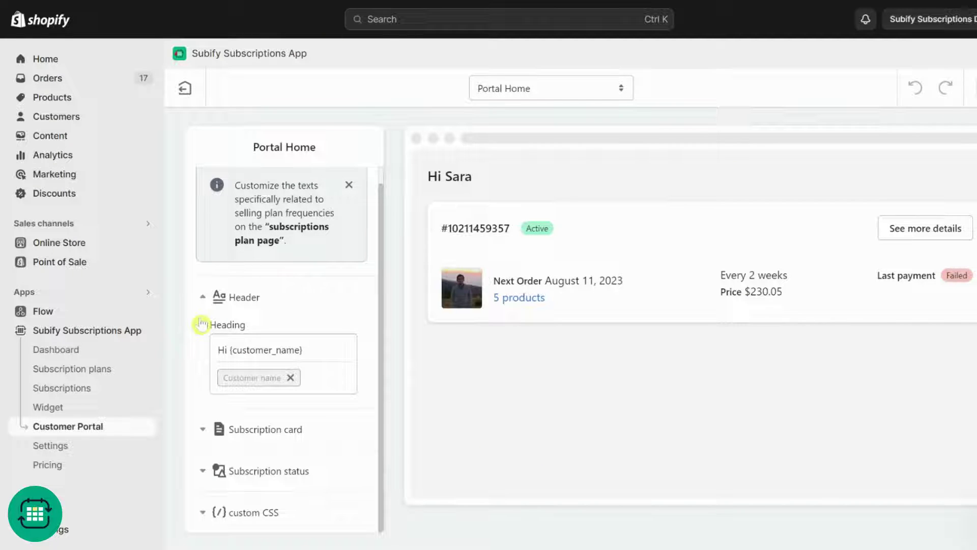
pyautogui.click(603, 96)
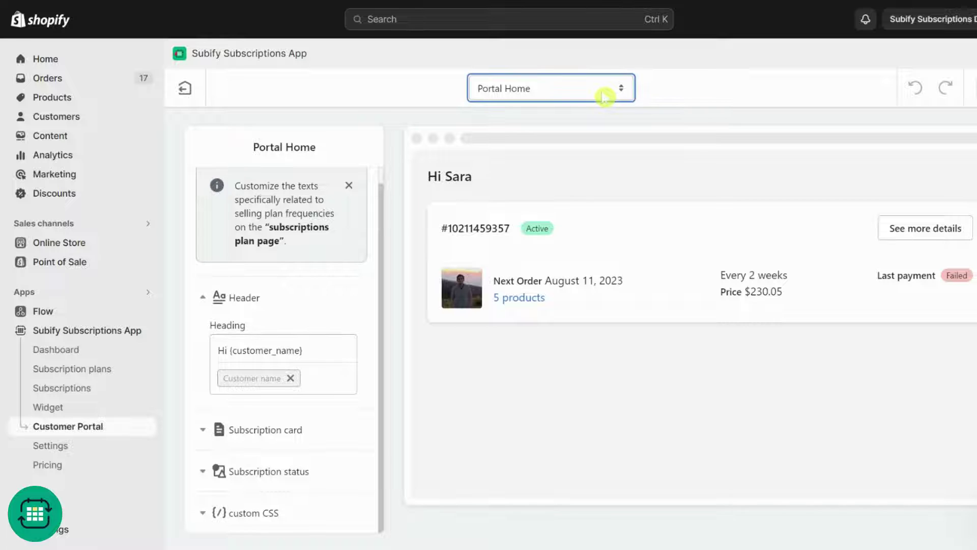
pyautogui.click(607, 125)
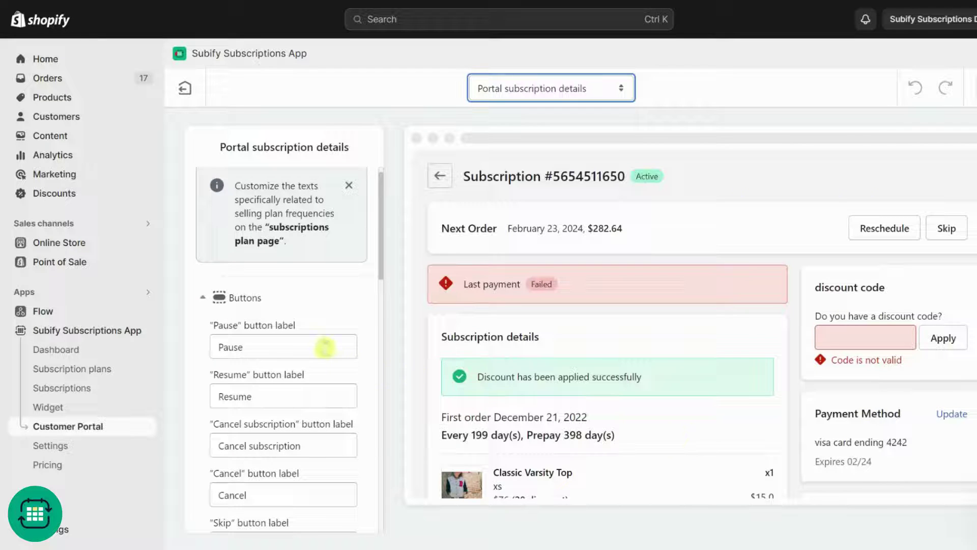
pyautogui.scroll(-10, 324, 347)
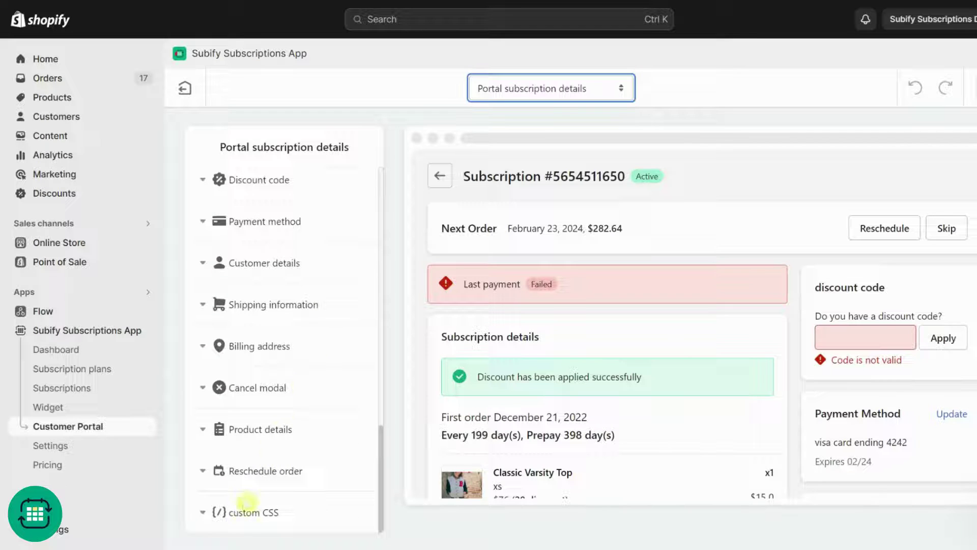
pyautogui.click(234, 525)
pyautogui.scroll(-3, 234, 524)
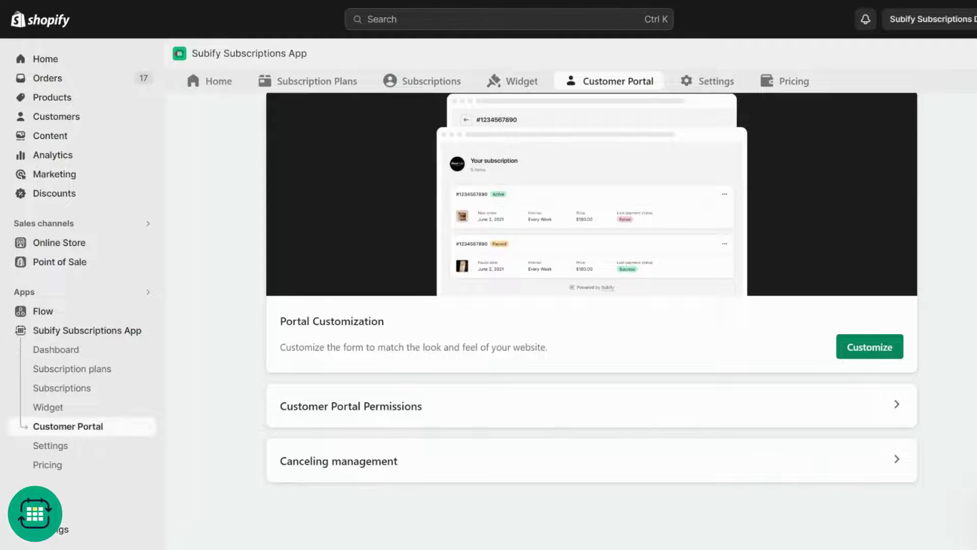
# Step: In Customer Portal Permissions, limit cancelling and skipping to at most 5 days before delivery
pyautogui.click(456, 416)
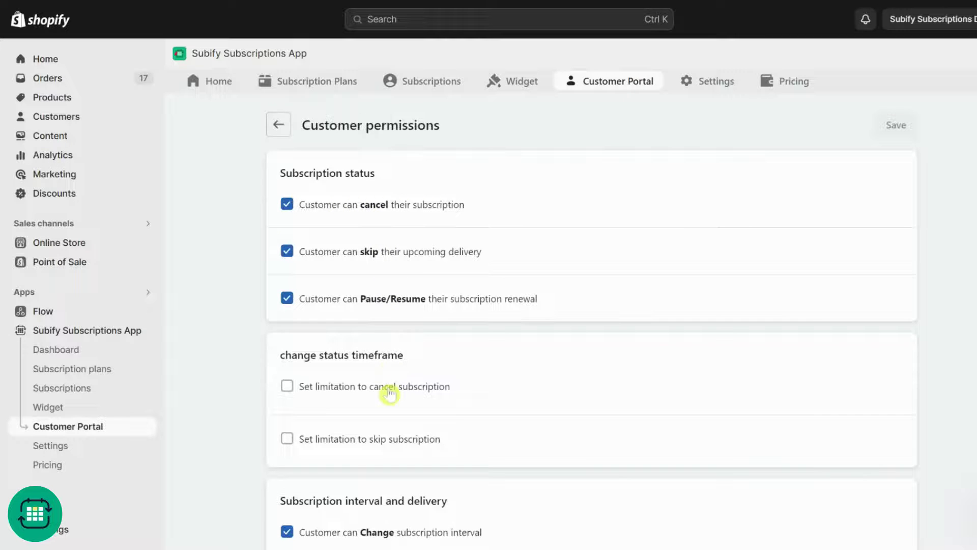
pyautogui.scroll(-2, 389, 393)
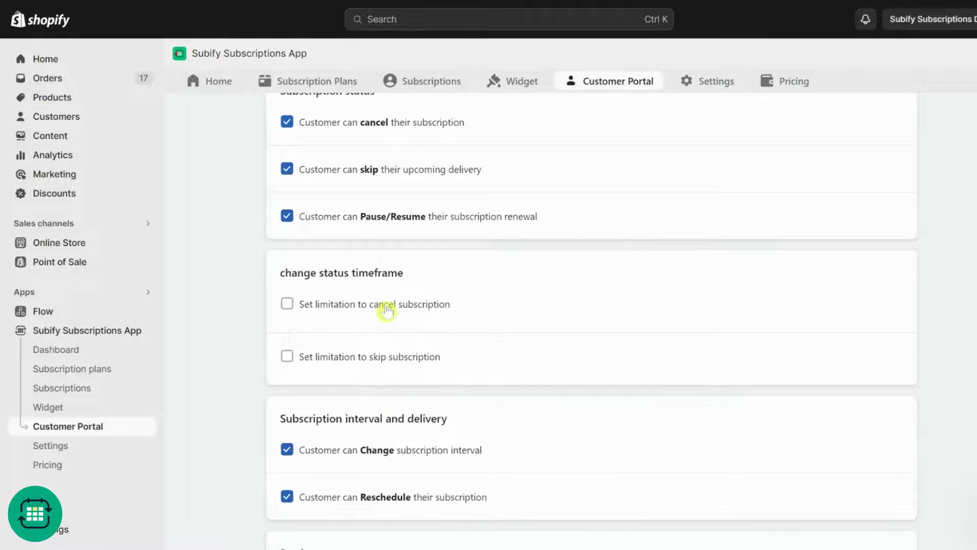
pyautogui.click(387, 308)
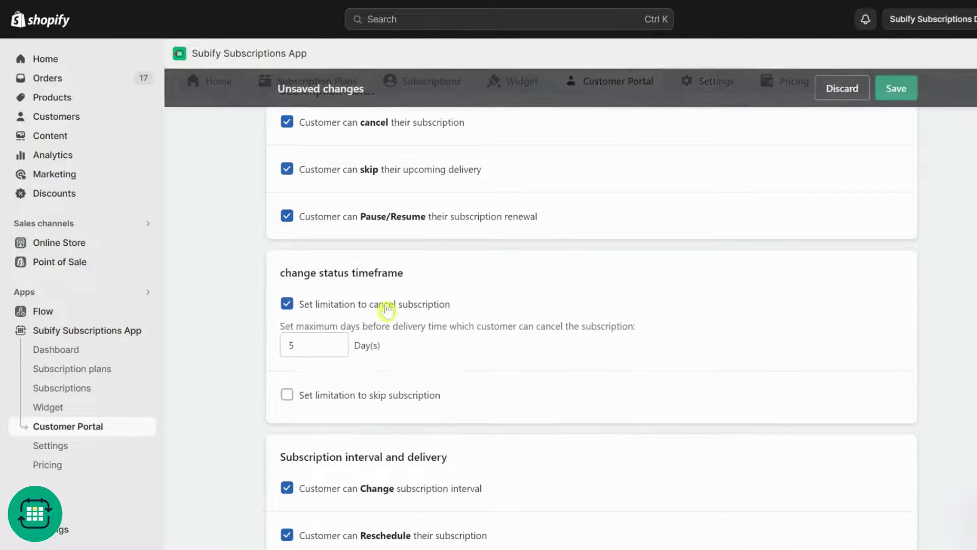
pyautogui.click(389, 408)
pyautogui.scroll(-4, 552, 407)
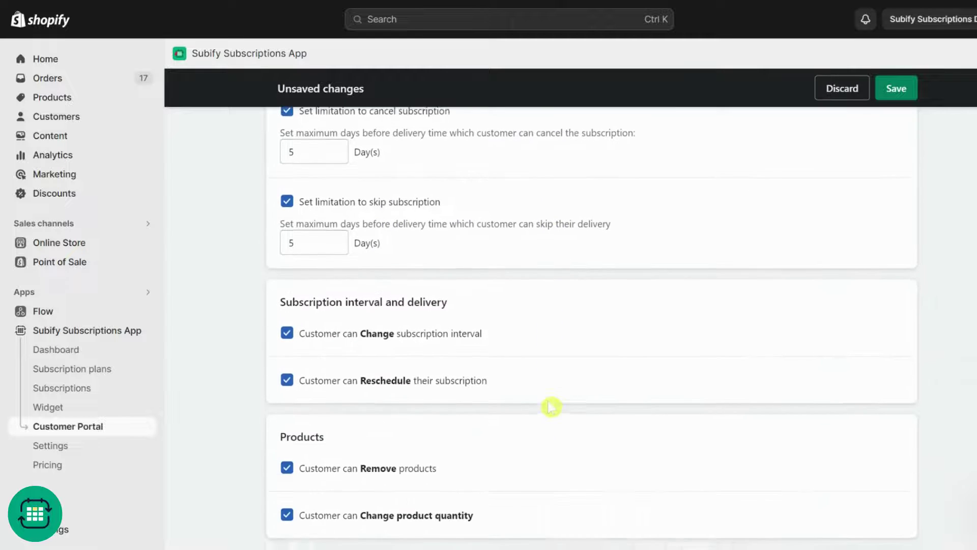
pyautogui.scroll(-3, 552, 407)
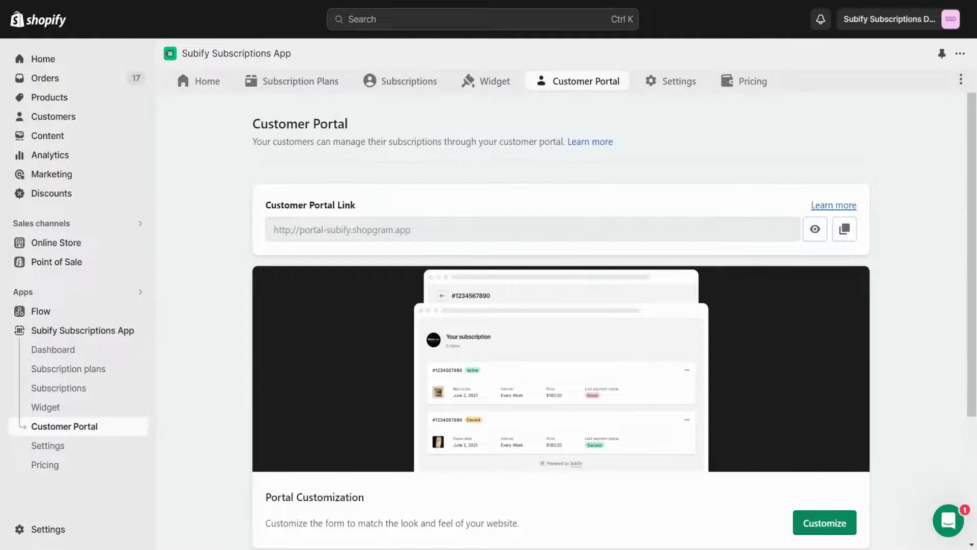
# Step: In Canceling management, display cancellation reasons and add a 'test' reason
pyautogui.scroll(-3, 890, 269)
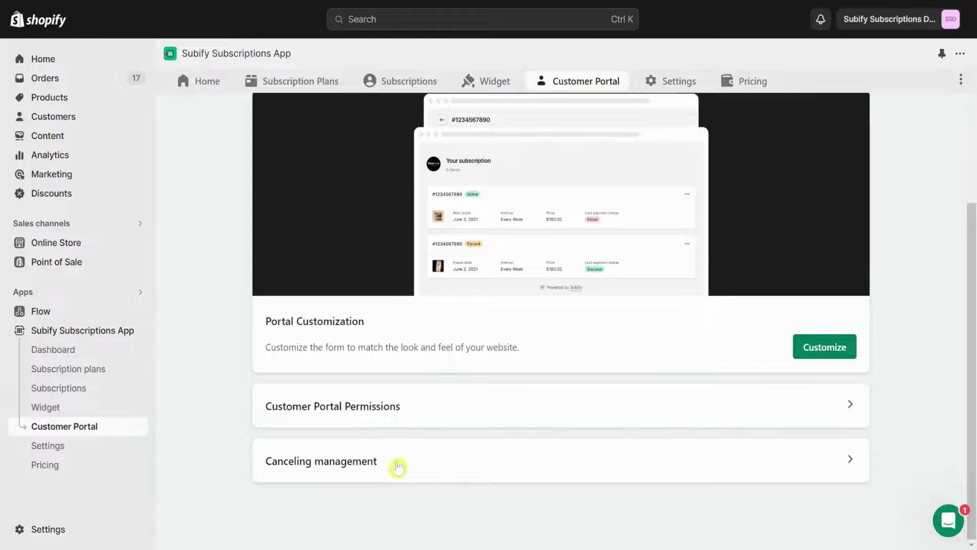
pyautogui.click(417, 467)
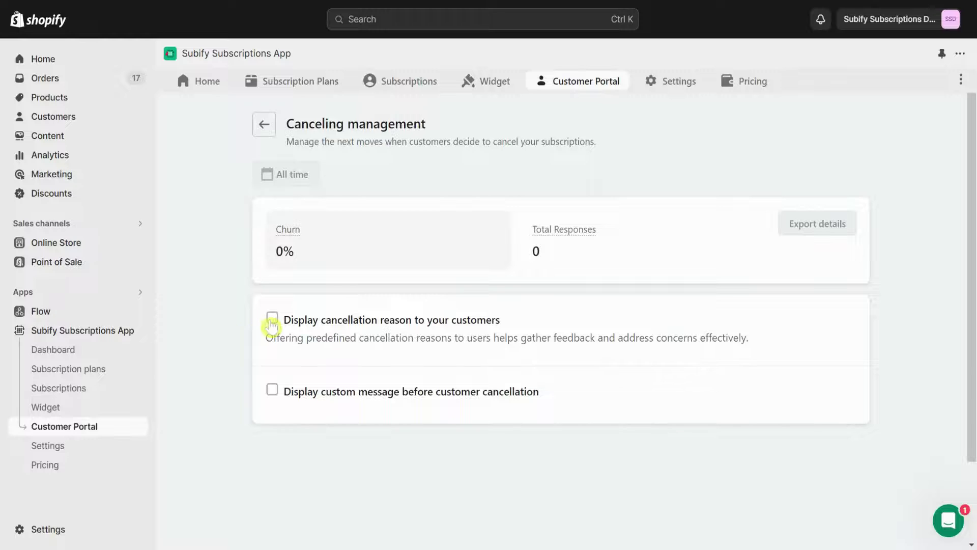
pyautogui.click(272, 320)
pyautogui.scroll(-3, 270, 324)
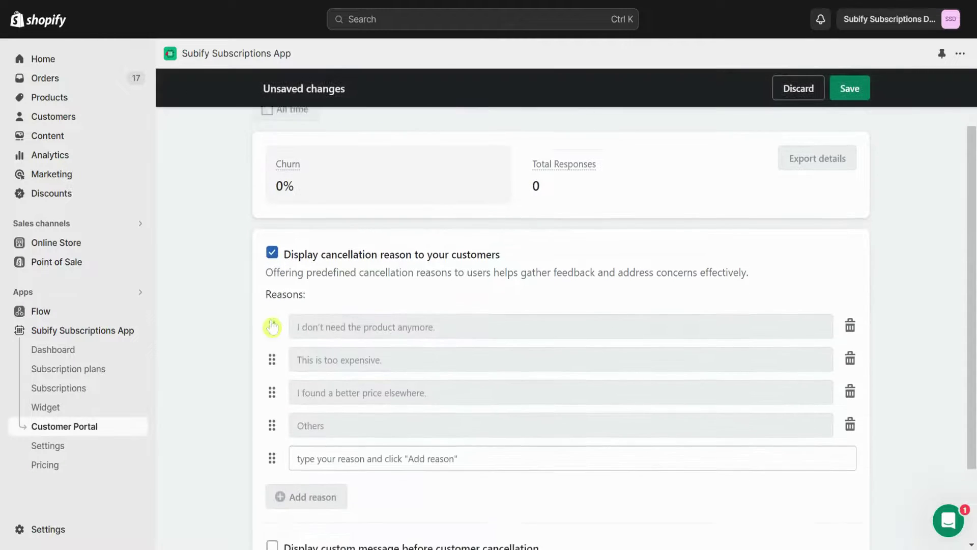
pyautogui.click(364, 414)
pyautogui.write('test')
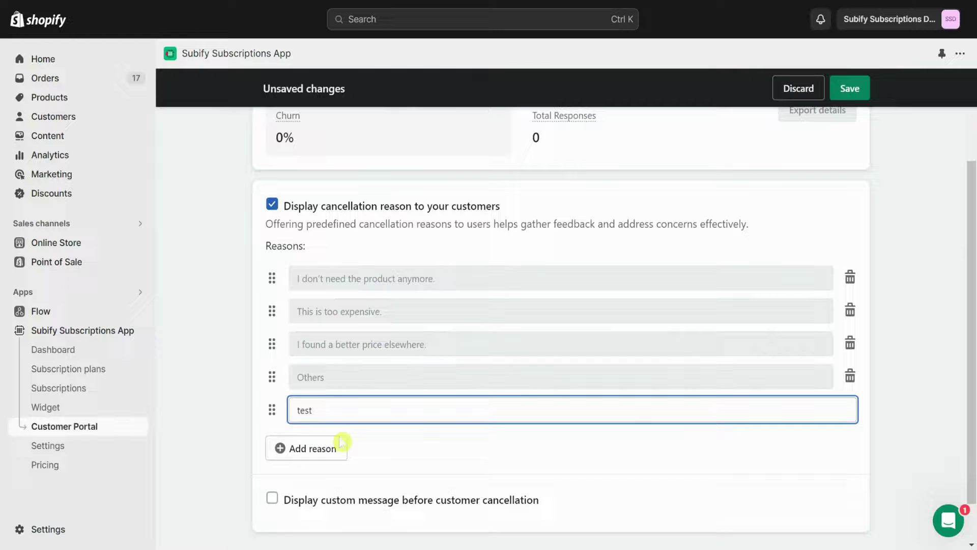
pyautogui.click(338, 446)
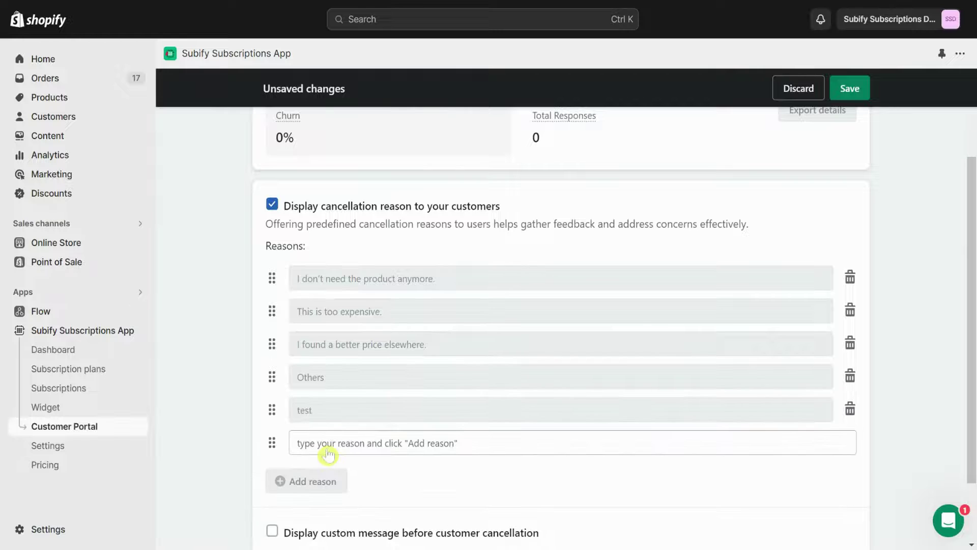
# Step: Show a custom 20%-off retention message before cancelling and save the settings
pyautogui.scroll(-2, 328, 454)
pyautogui.click(273, 448)
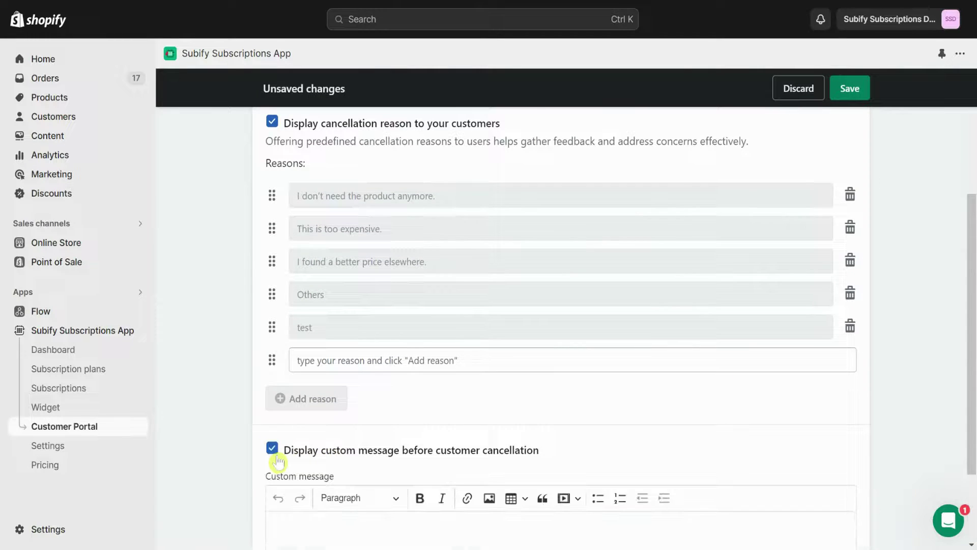
pyautogui.scroll(-3, 280, 461)
pyautogui.click(307, 437)
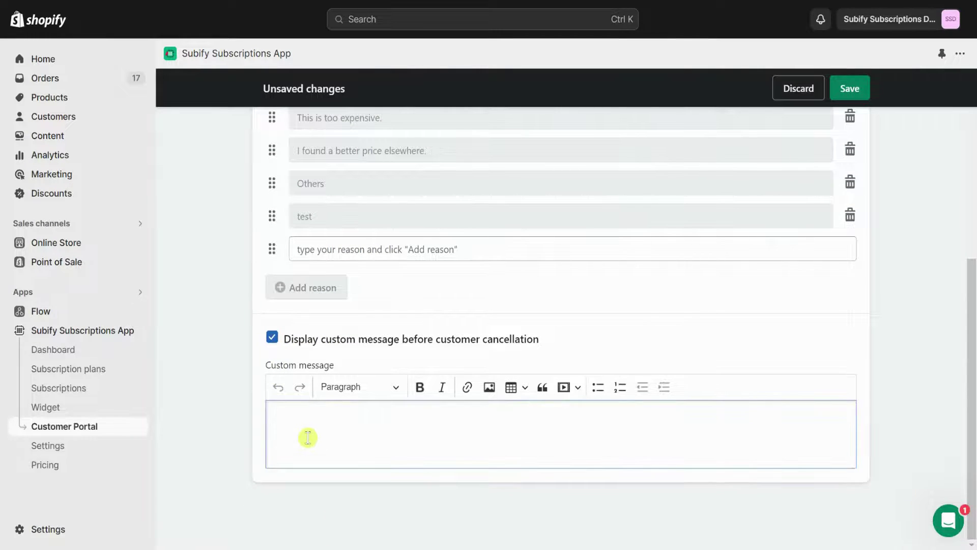
pyautogui.write("Oh no, we noticed you're thinking of saying goodbye to our subscription. But wait! We've whipped up something super exciting to show you just how much we value you in our community! 🚀  What if we sprinkle some magic on your subscription with a dazzling 20% OFF for the next three months? 🌈 Yup, you heard it right! Just use the magical code: SPARKLE20, and voila! Instant savings on your favorite products! 🎉  Before you make your decision, why not give it a try?")
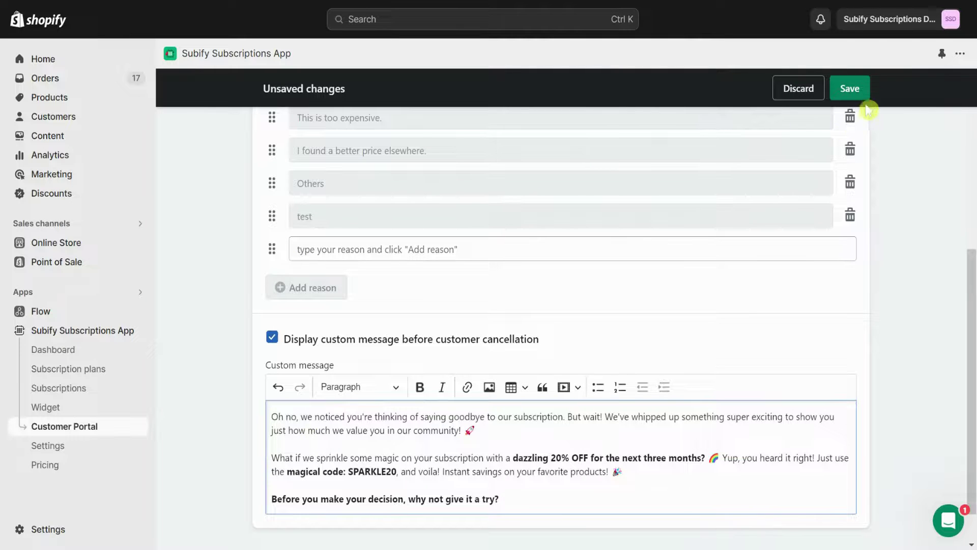
pyautogui.click(855, 92)
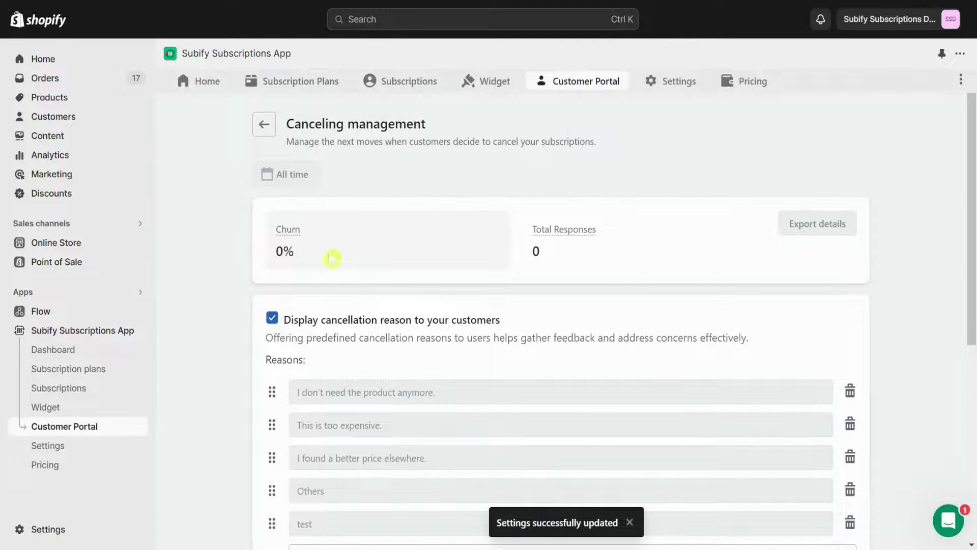
pyautogui.moveTo(292, 229)
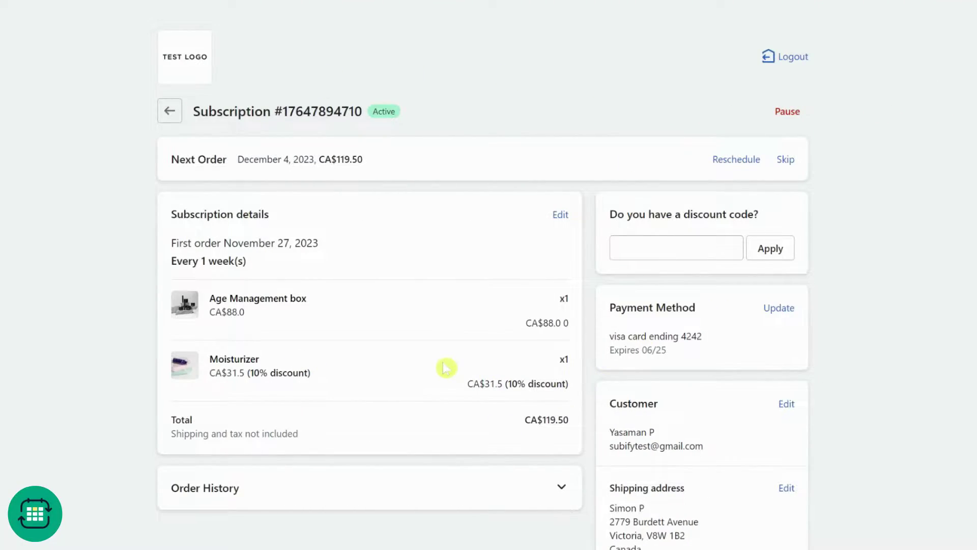
pyautogui.scroll(-3, 446, 367)
pyautogui.scroll(3, 445, 367)
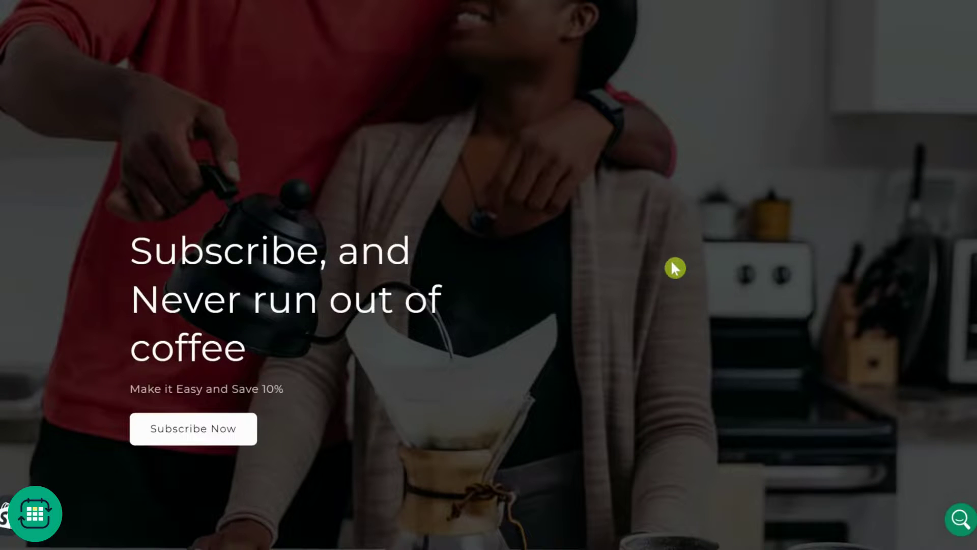
# Step: Scroll the storefront to Sample FAQ and expand 'How can I manage my subscriptions?'
pyautogui.scroll(-2, 674, 268)
pyautogui.scroll(-10, 675, 268)
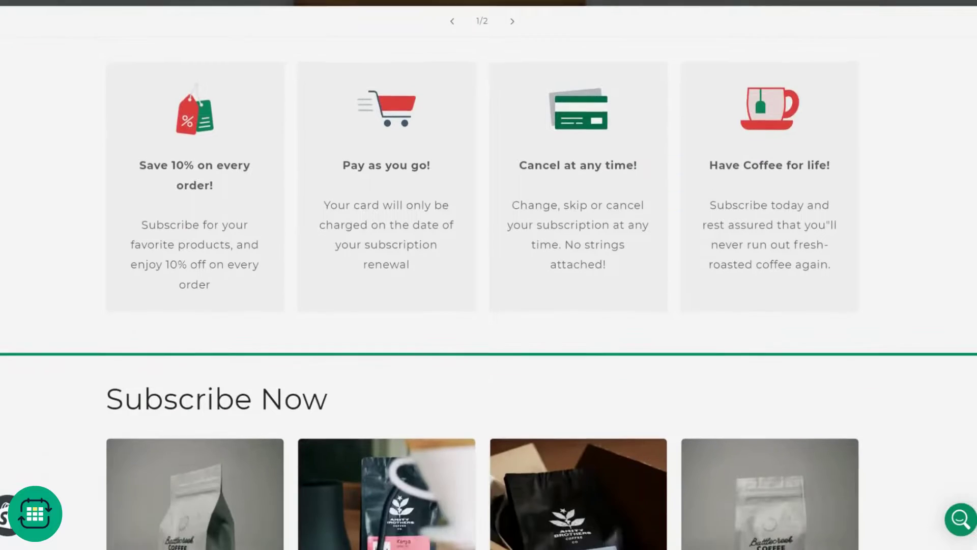
pyautogui.scroll(-10, 314, 260)
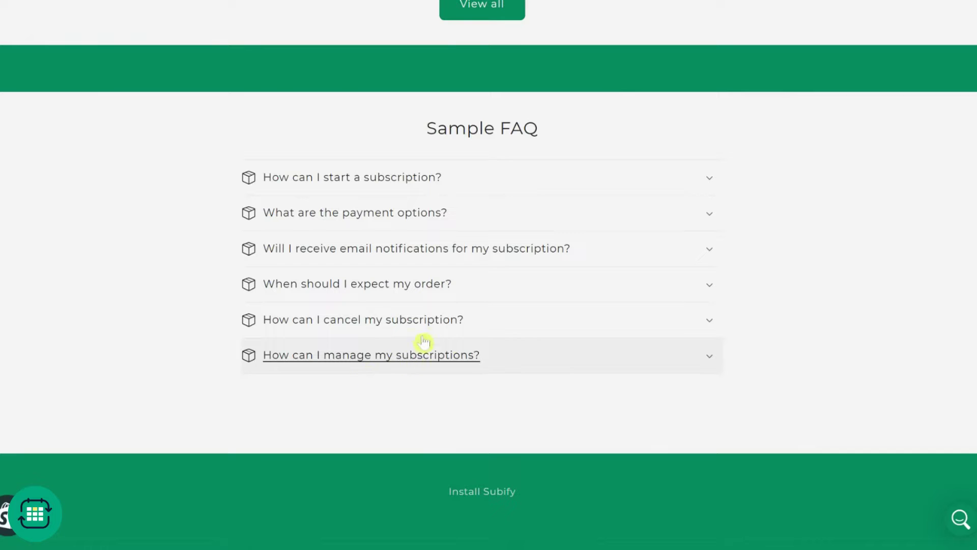
pyautogui.click(443, 357)
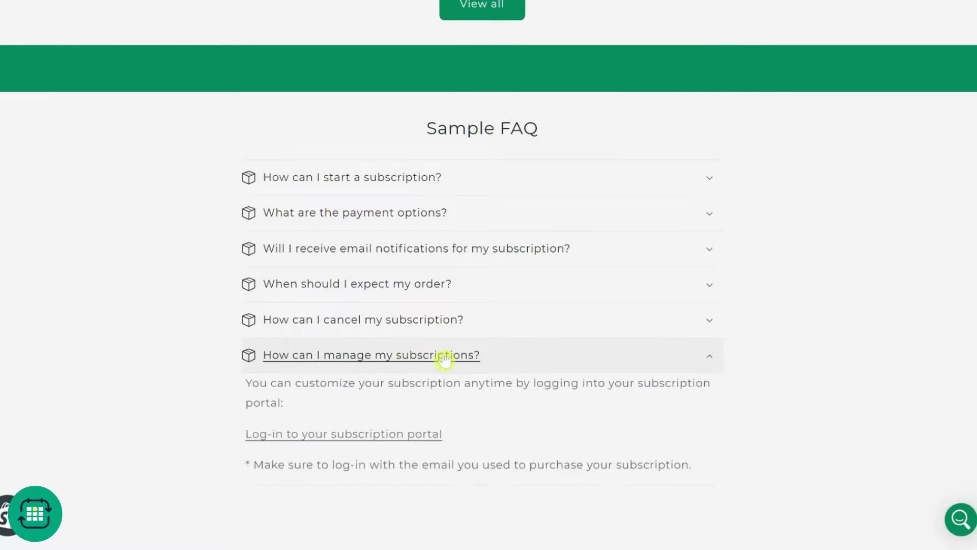